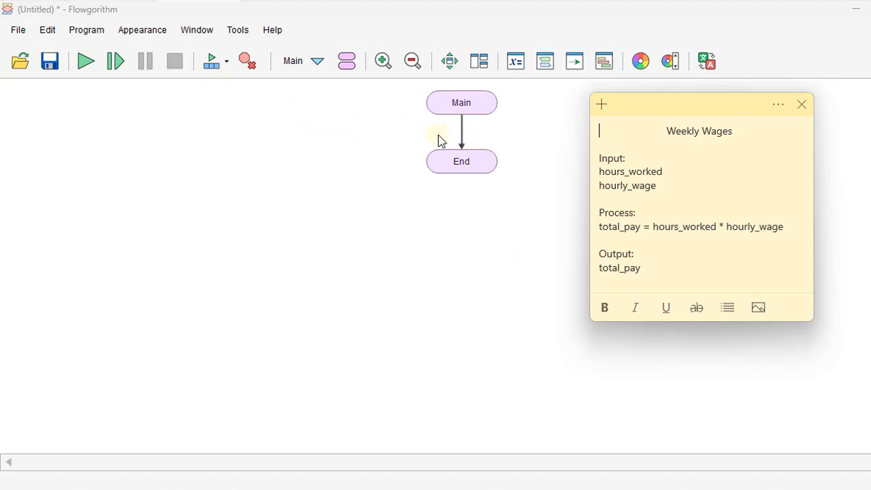
Declare an Integer variable hoursWorked right after Main
left_click(512, 144)
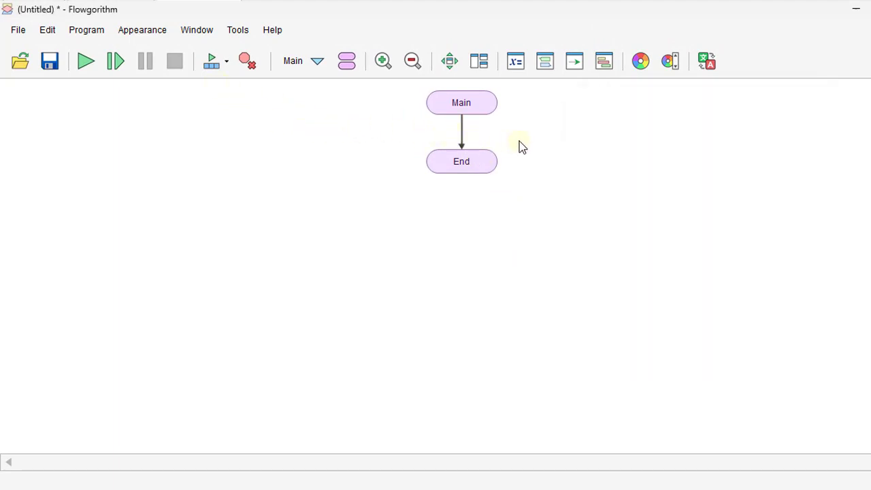
left_click(464, 135)
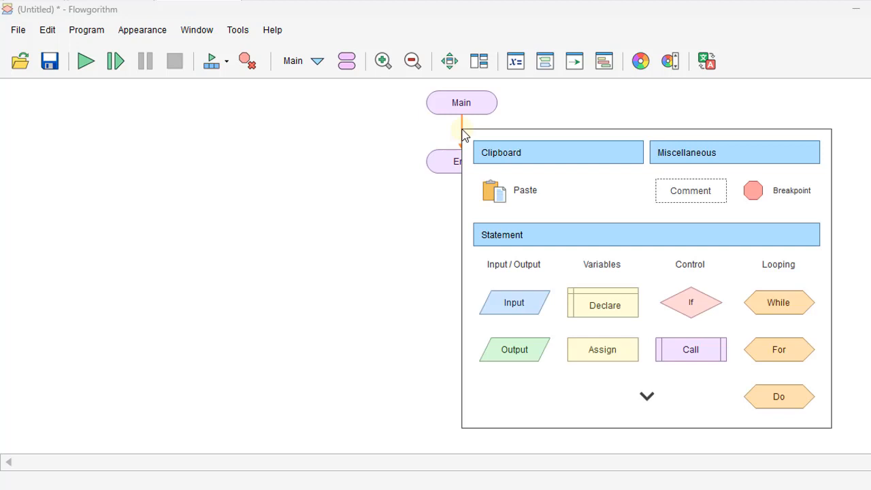
left_click(610, 310)
left_click(467, 153)
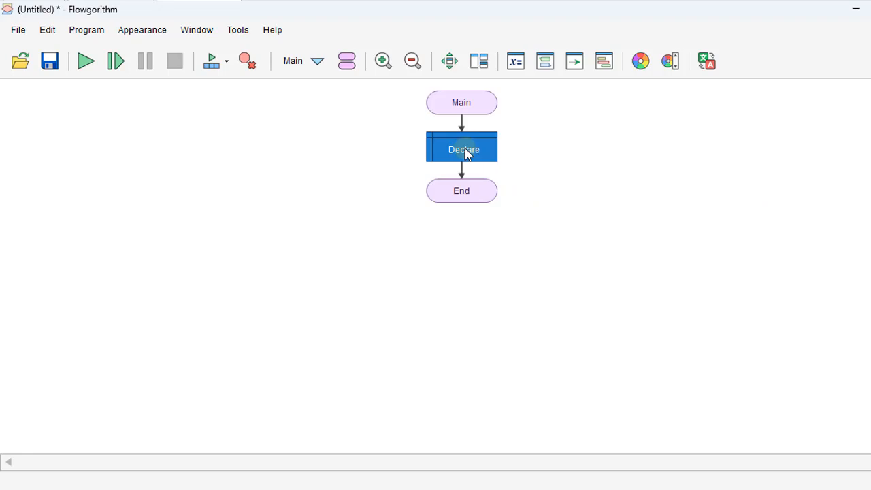
double_click(467, 154)
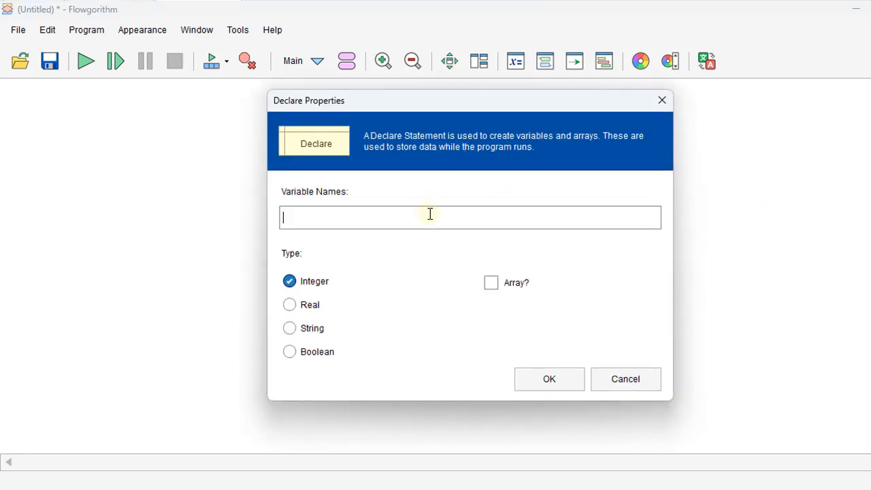
type("hoursWo")
type("rked")
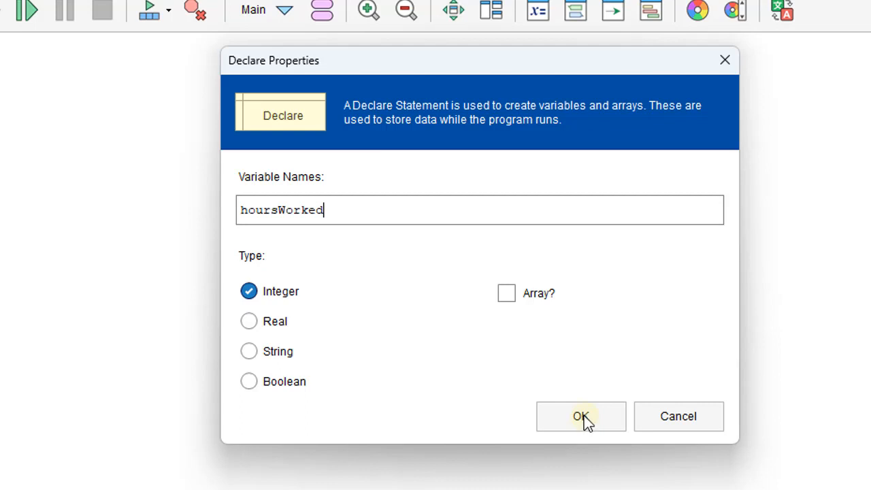
left_click(584, 416)
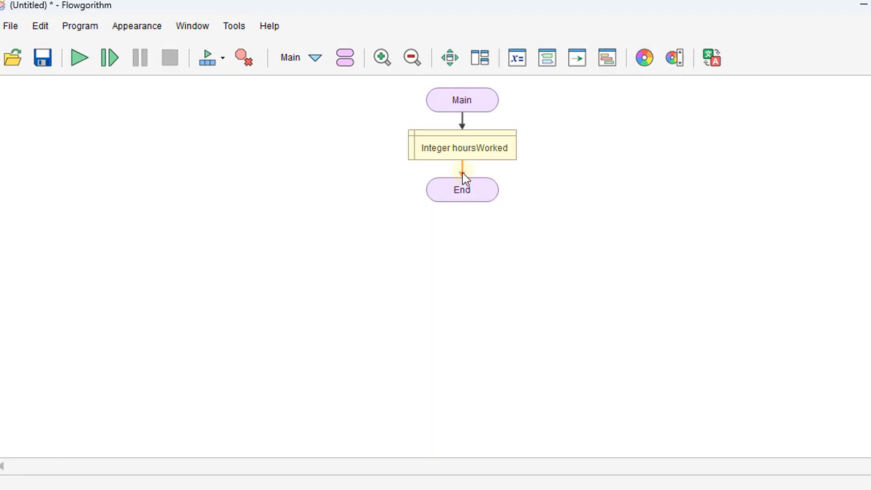
Declare a second Integer variable hourlyWage below it, before End
left_click(462, 177)
left_click(590, 350)
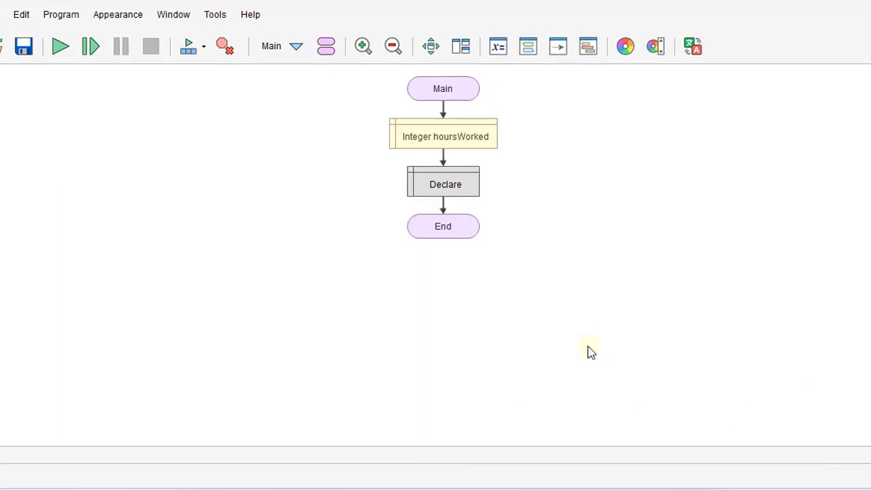
left_click(449, 190)
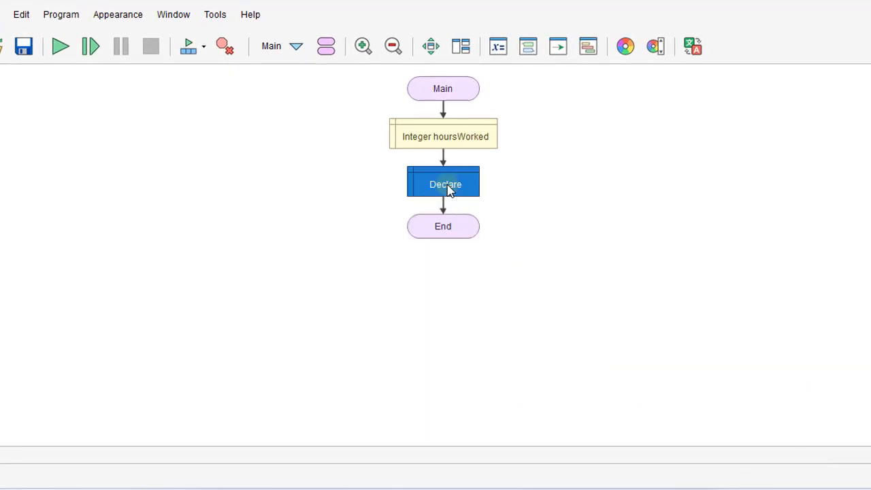
double_click(449, 190)
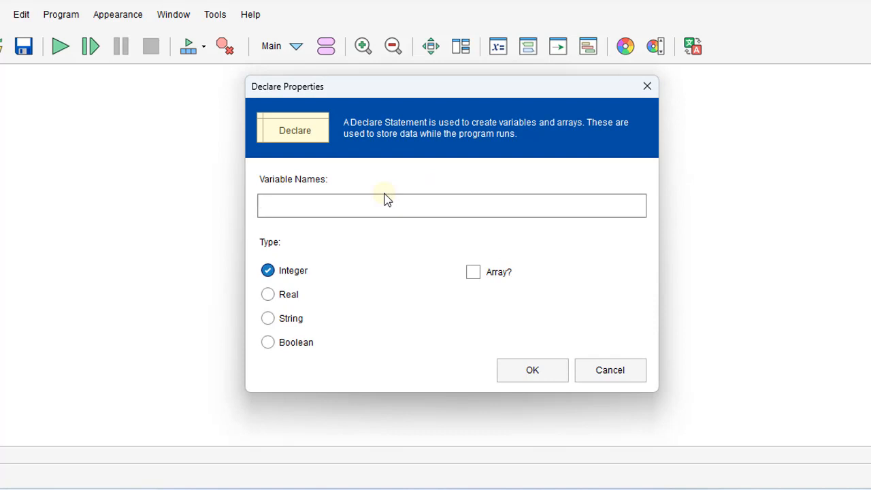
type("hourly")
type("Wage")
left_click(543, 374)
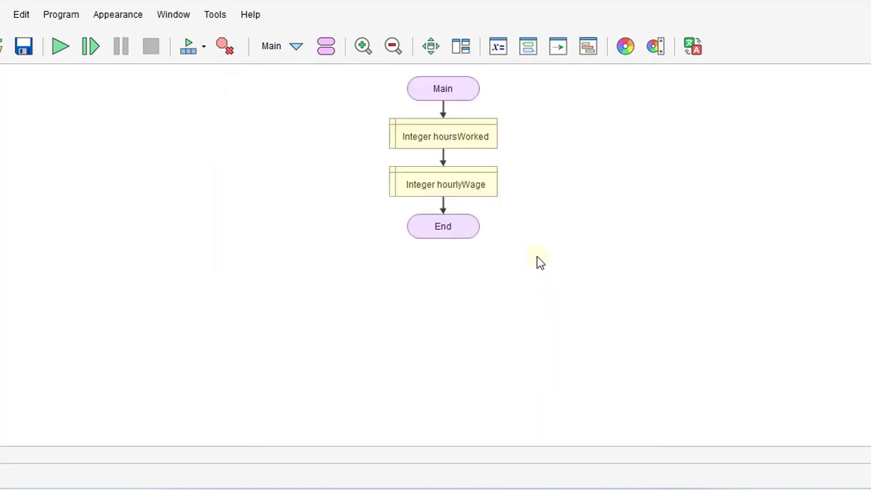
Add an Input statement reading hoursWorked after the declarations
left_click(443, 215)
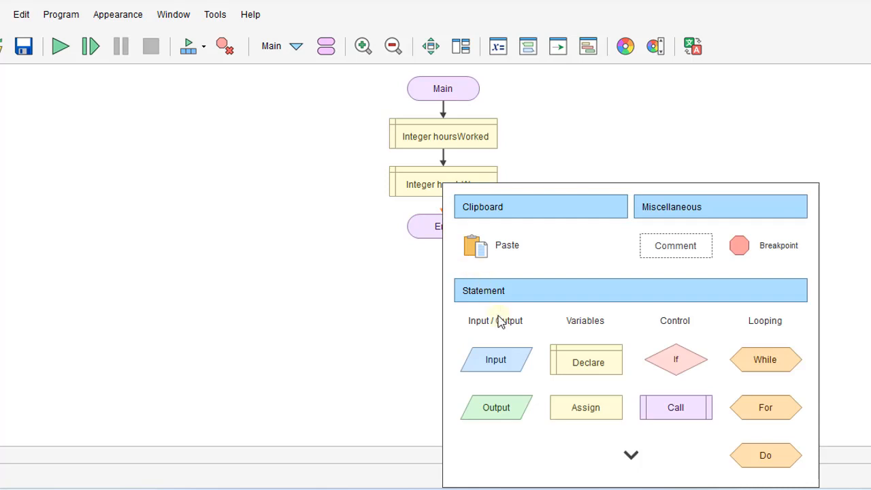
left_click(495, 375)
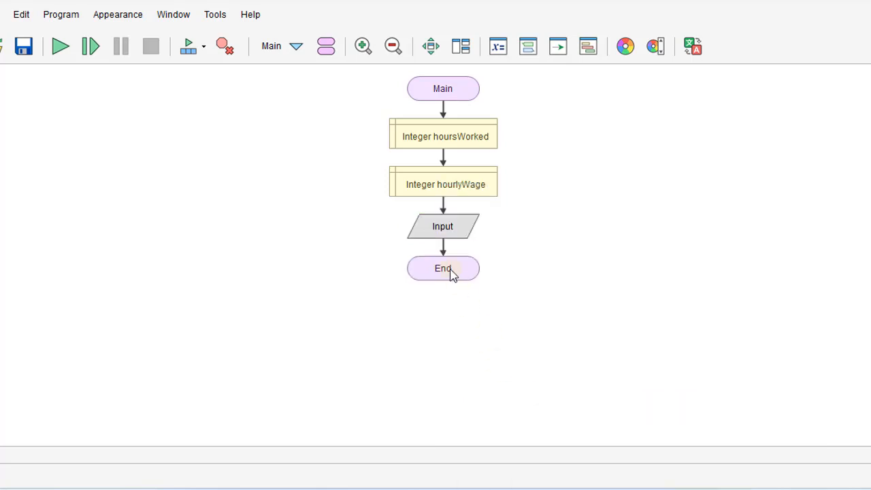
left_click(446, 232)
double_click(447, 234)
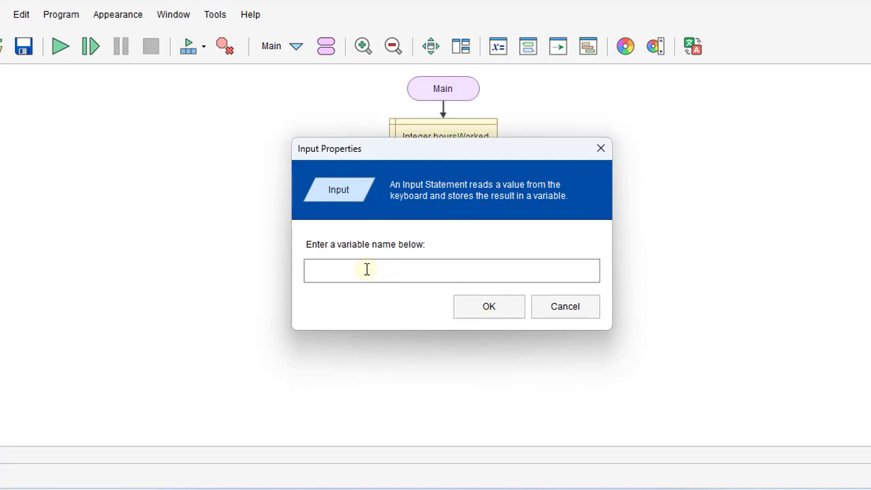
type("hours")
type("Work")
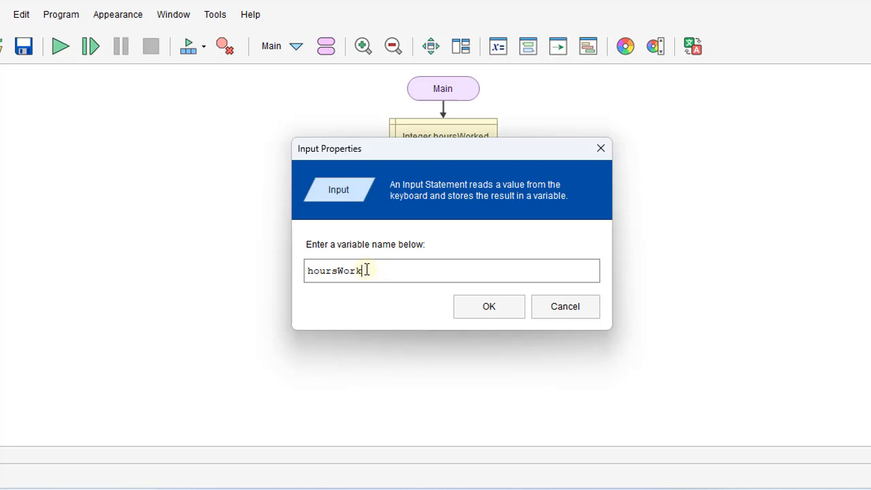
type("ed")
left_click(496, 310)
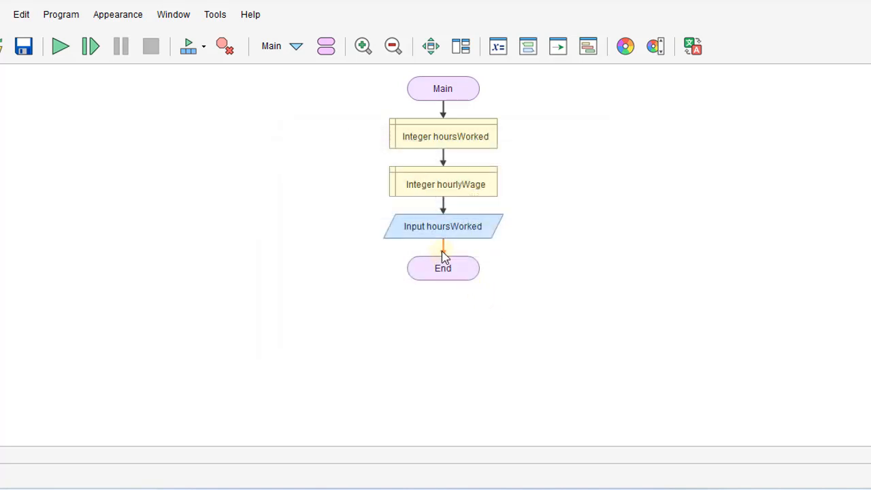
Add a second Input statement reading hourlyWage after the first input
left_click(443, 252)
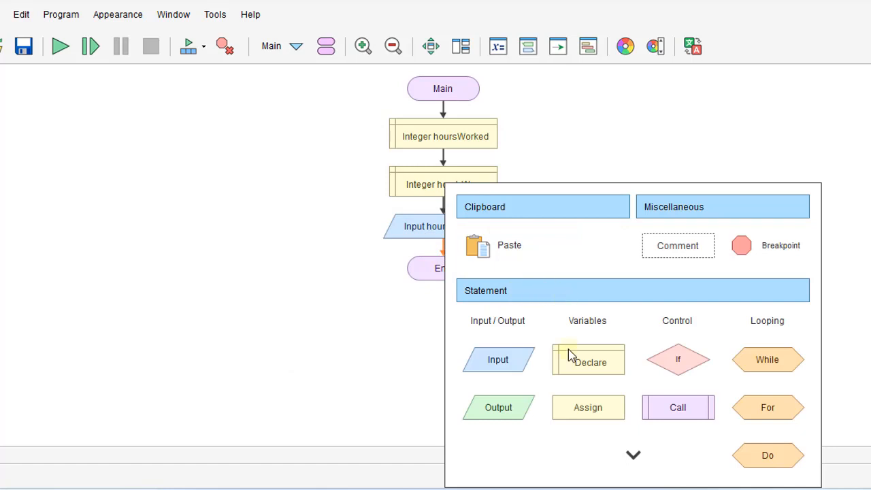
left_click(497, 359)
left_click(445, 272)
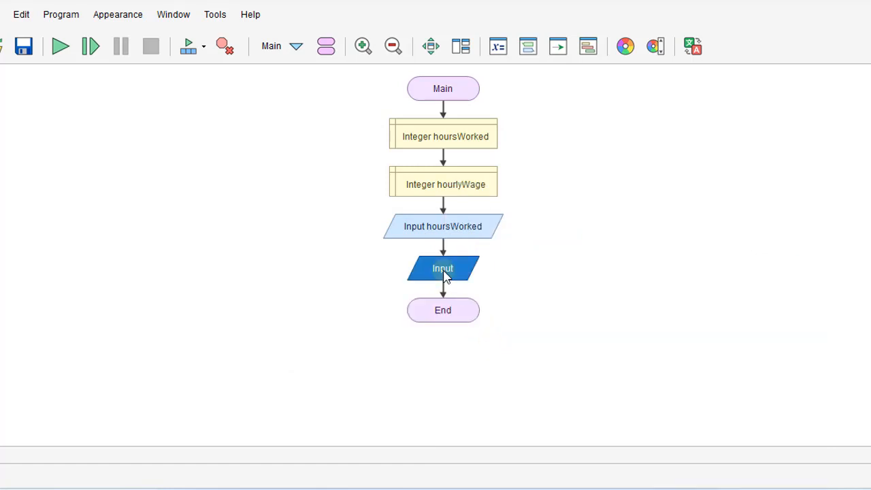
double_click(444, 273)
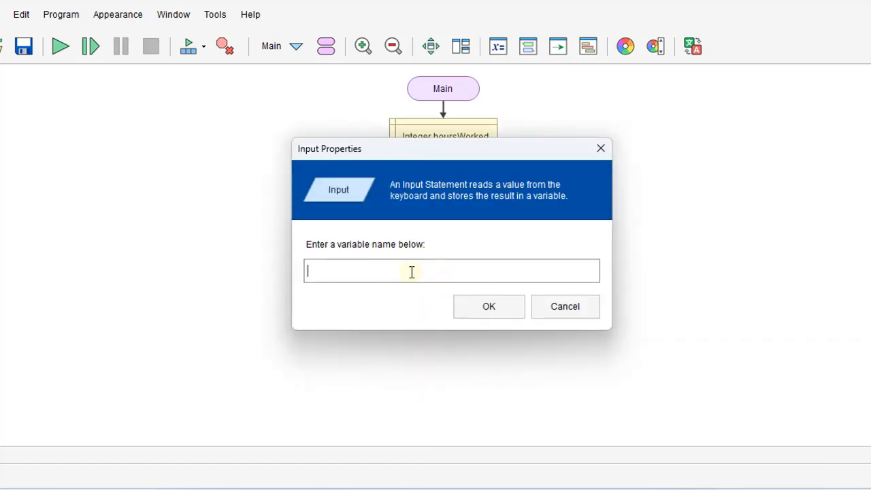
type("hour")
type("lyWage")
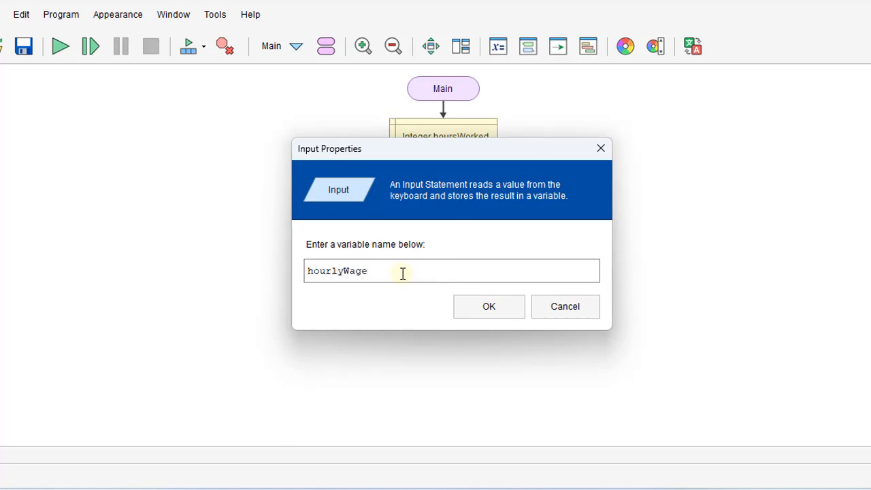
left_click(509, 311)
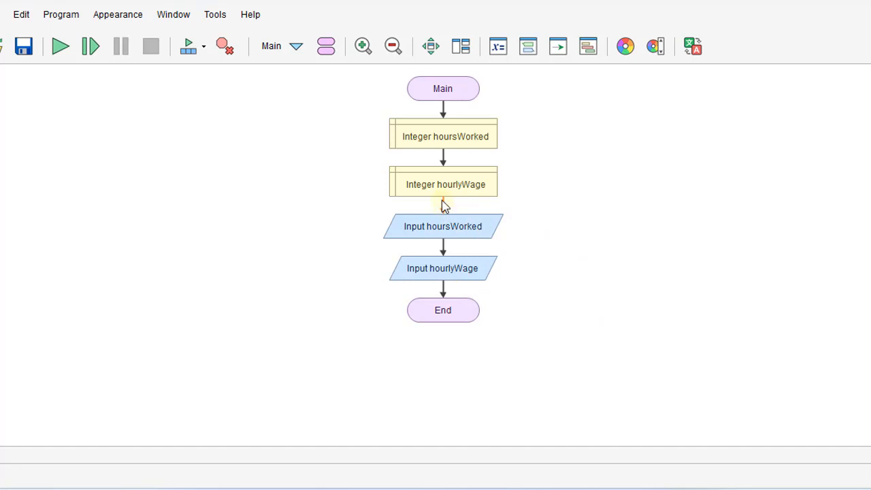
Declare a third variable totalPay after the existing declarations
left_click(443, 212)
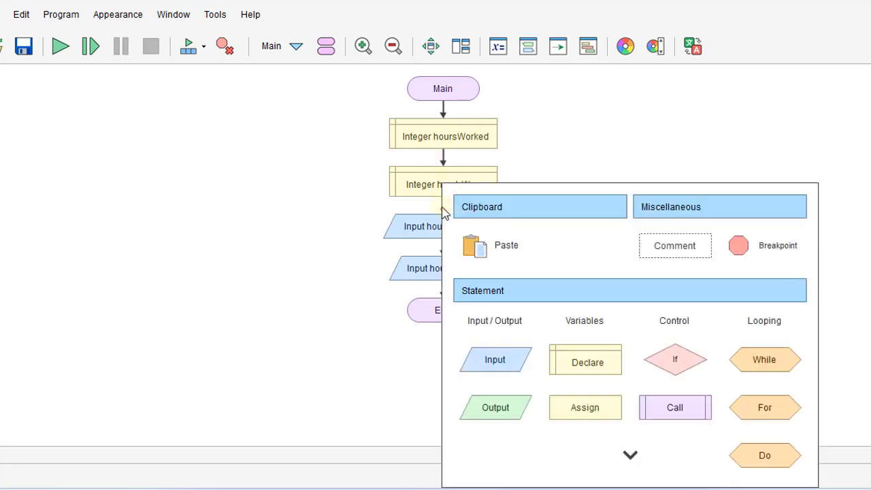
left_click(578, 366)
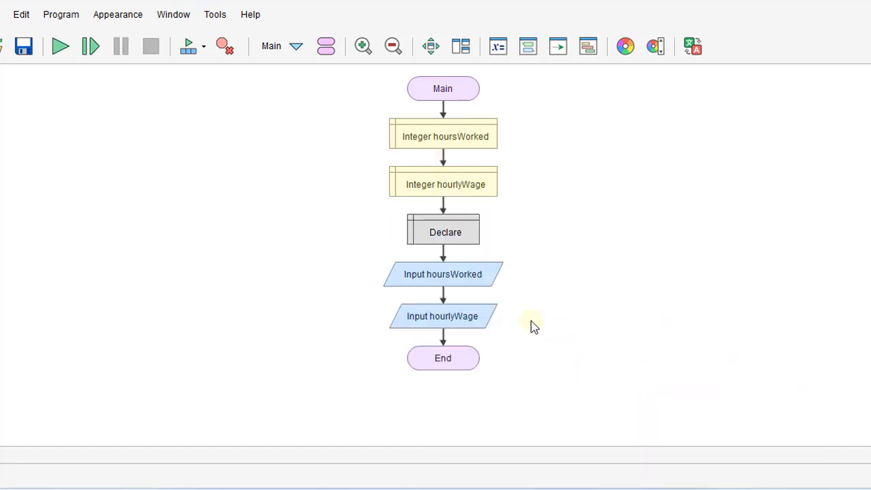
double_click(446, 235)
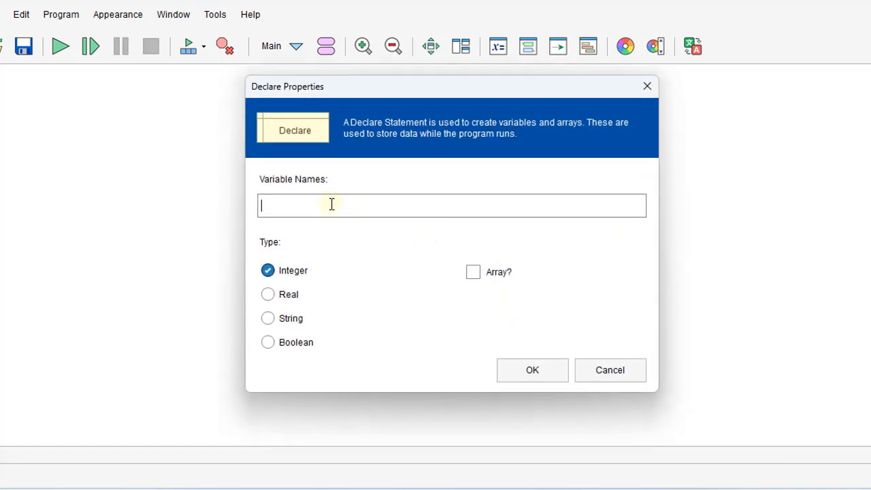
type("total")
type("Pay")
left_click(550, 378)
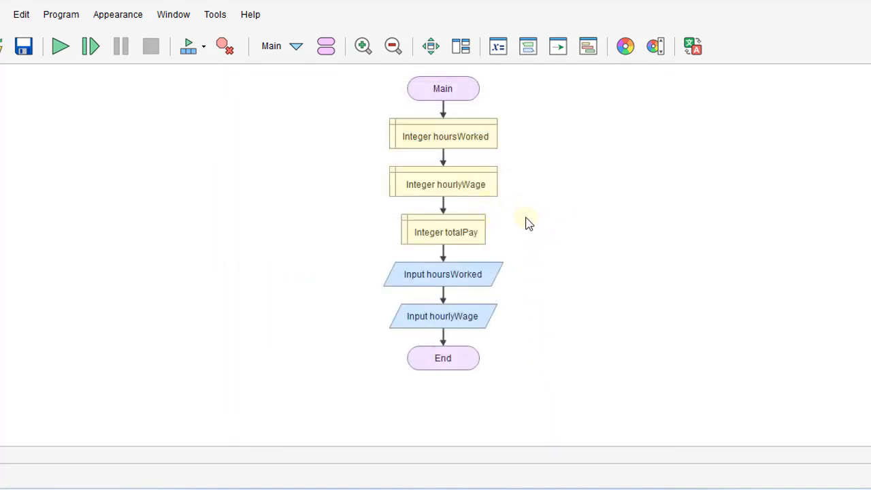
Change the hourlyWage and totalPay declarations from Integer to Real
double_click(459, 187)
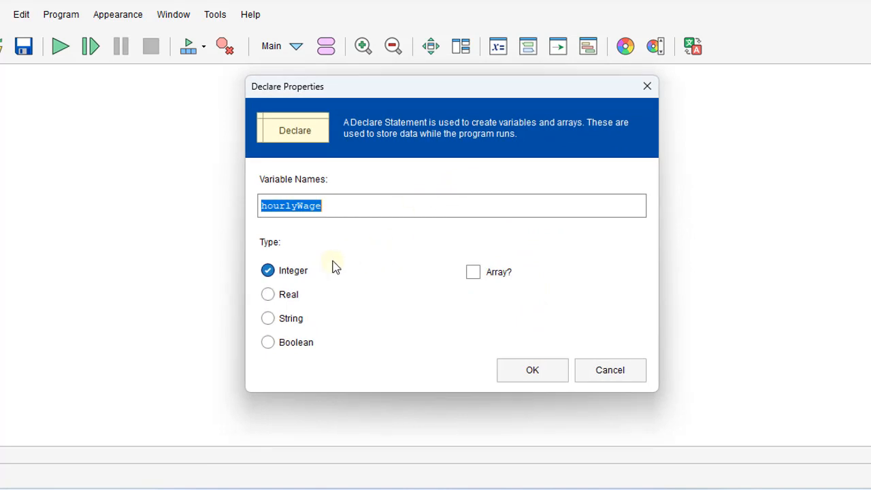
left_click(269, 295)
left_click(535, 383)
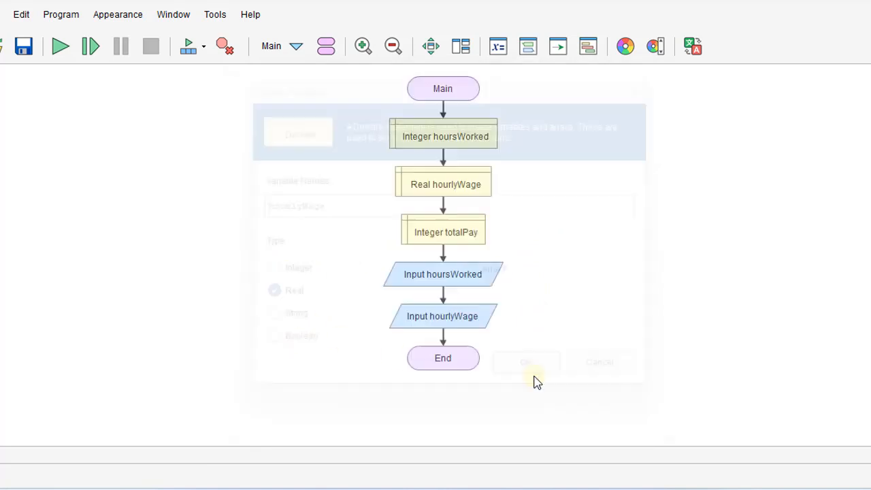
double_click(467, 239)
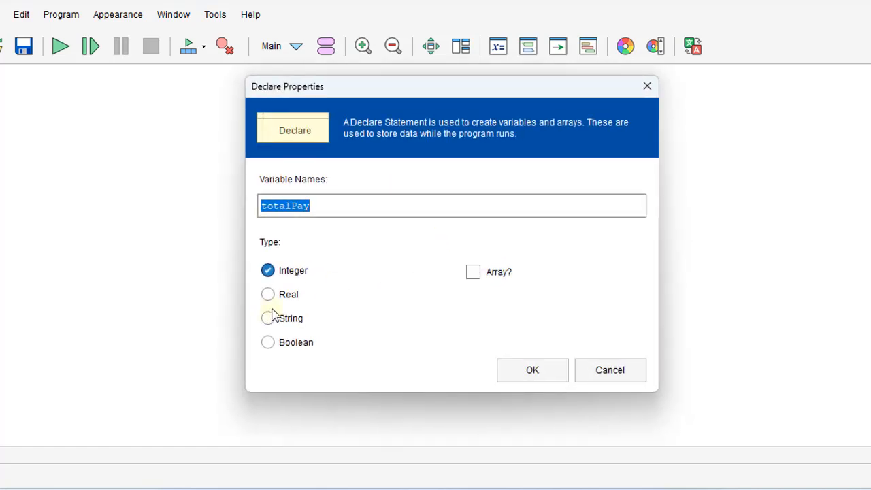
left_click(268, 295)
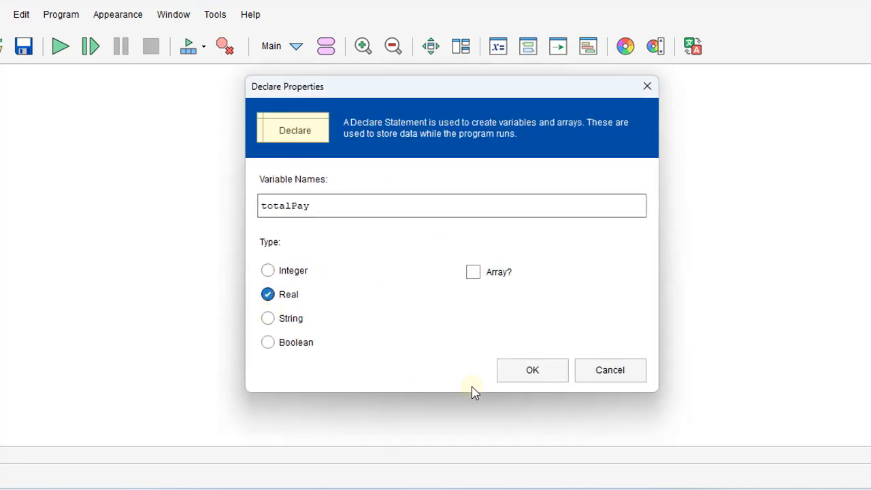
left_click(537, 374)
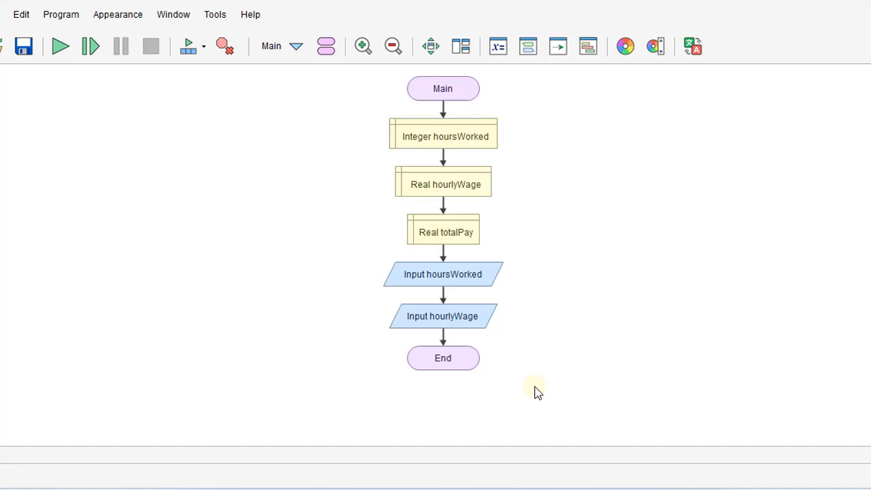
Add an Assign step setting totalPay = hourlyWage * hoursWorked before End
left_click(443, 343)
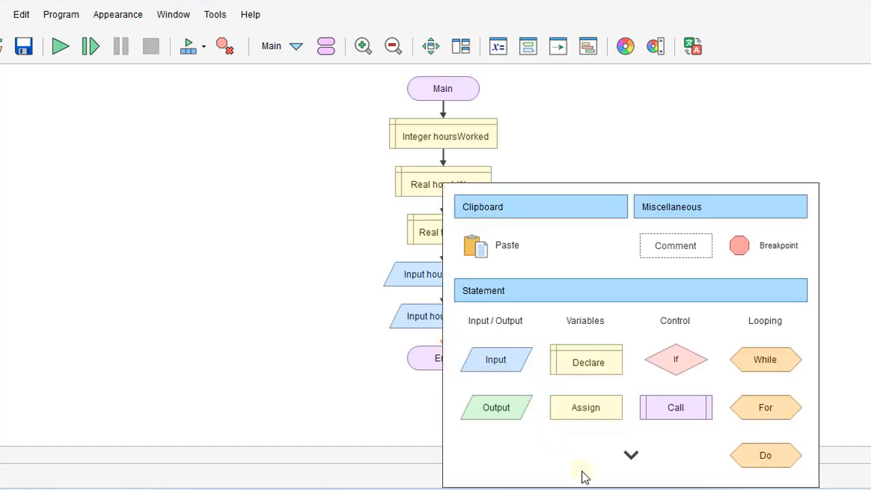
left_click(597, 416)
double_click(453, 364)
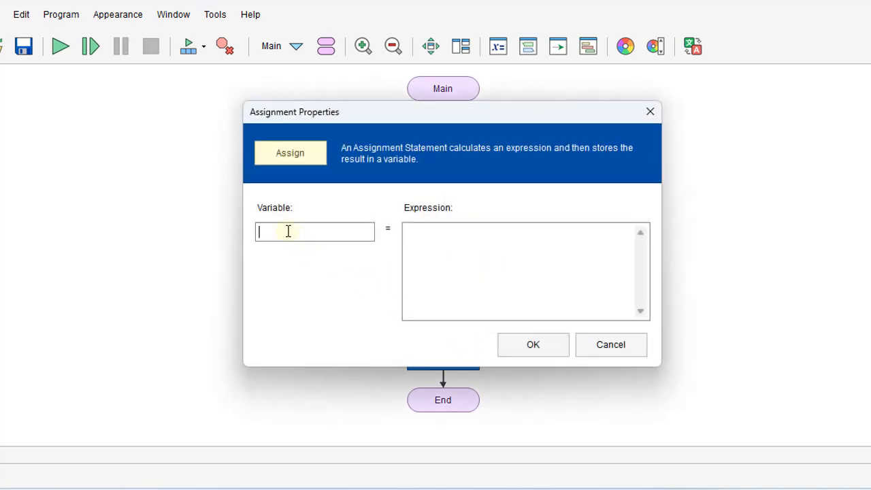
type("totalPay")
left_click(466, 244)
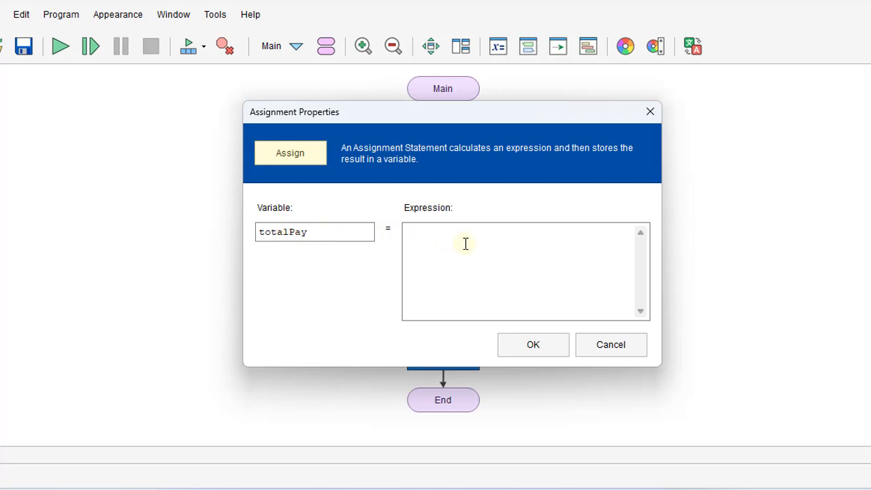
type("hourl")
type("Wage *")
left_click(443, 232)
type("y")
left_click(488, 235)
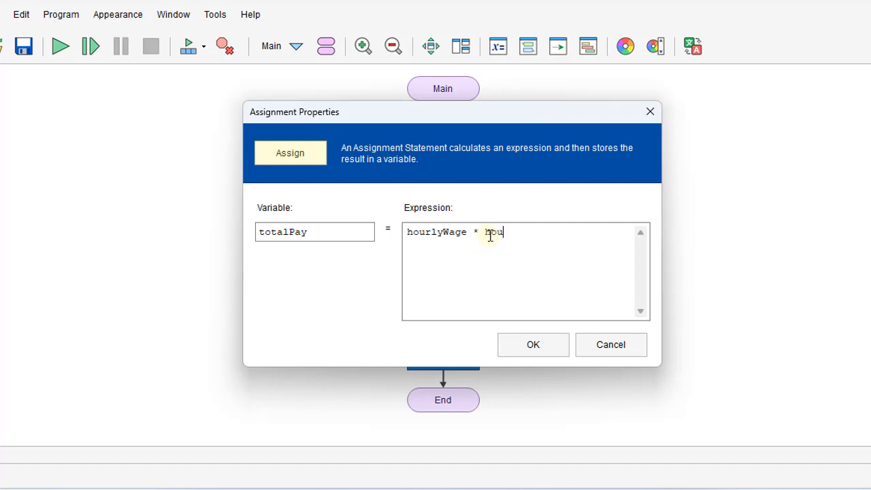
type("rsWorked")
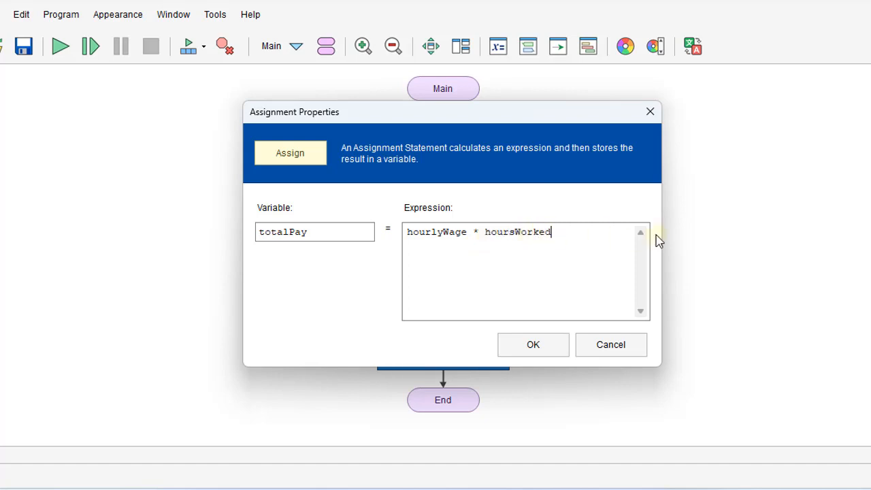
left_click(548, 348)
Add an Output step displaying totalPay after the calculation
left_click(444, 394)
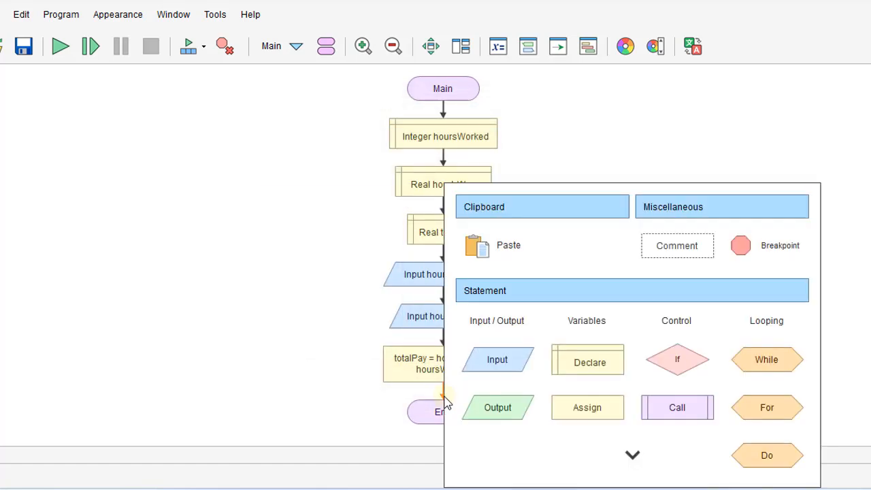
left_click(499, 412)
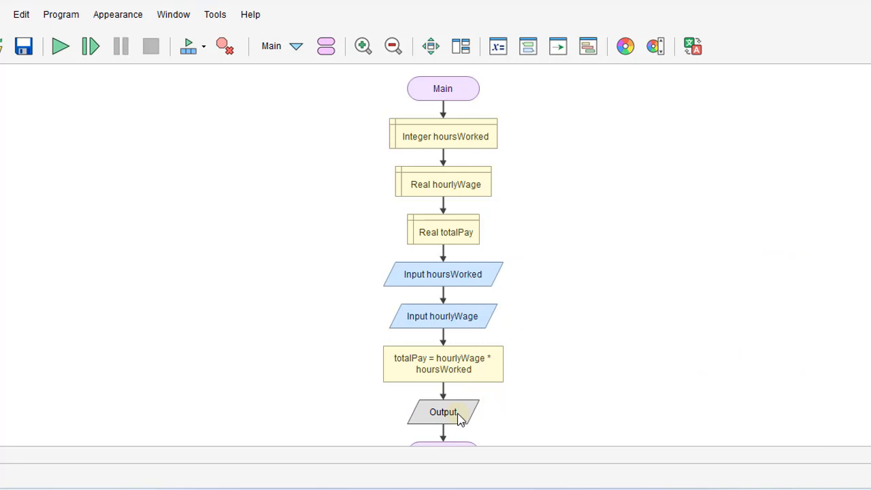
double_click(461, 415)
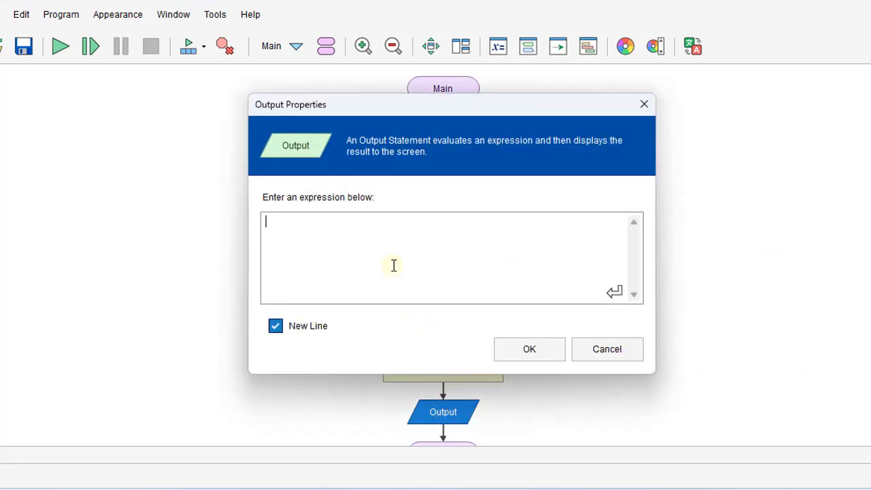
type("total")
type("Pay")
left_click(538, 354)
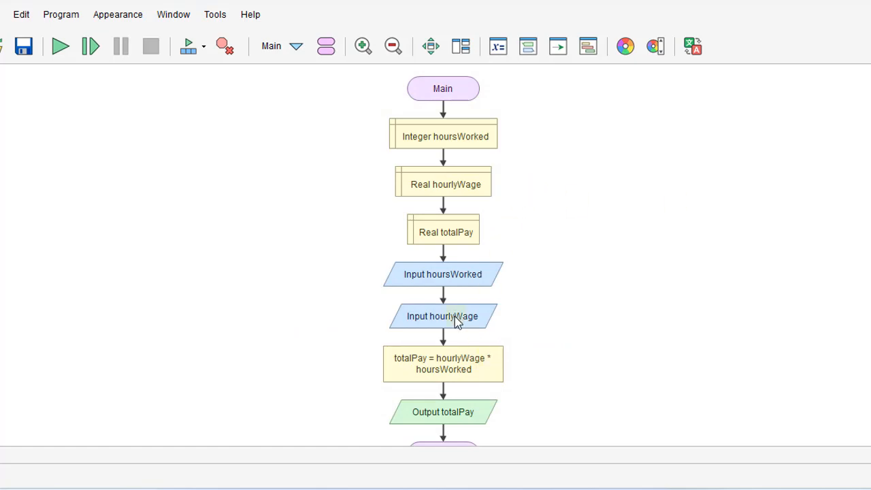
Run the program with 40 hours and 7.25 wage, check the 290 result, and close the console
left_click(60, 46)
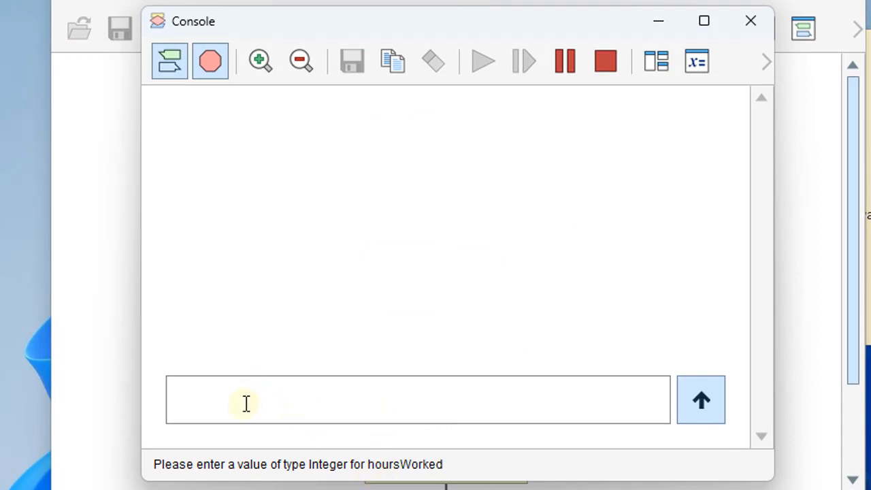
type("40")
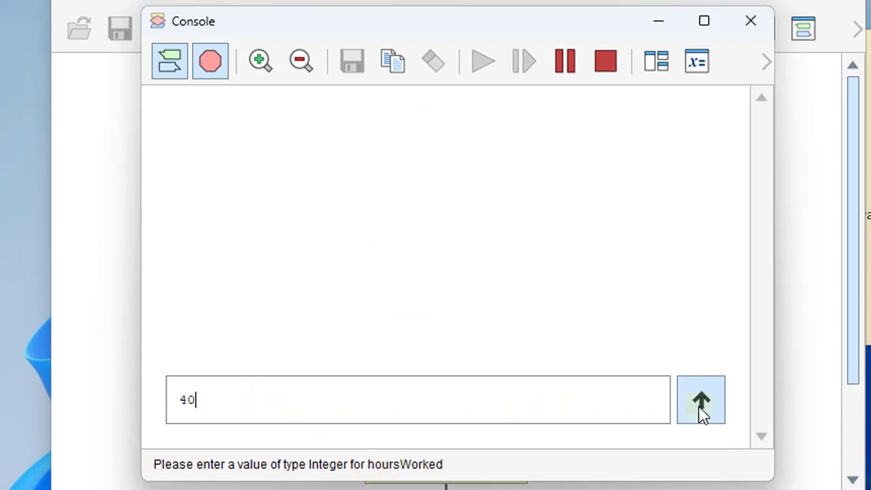
left_click(702, 410)
type("7.")
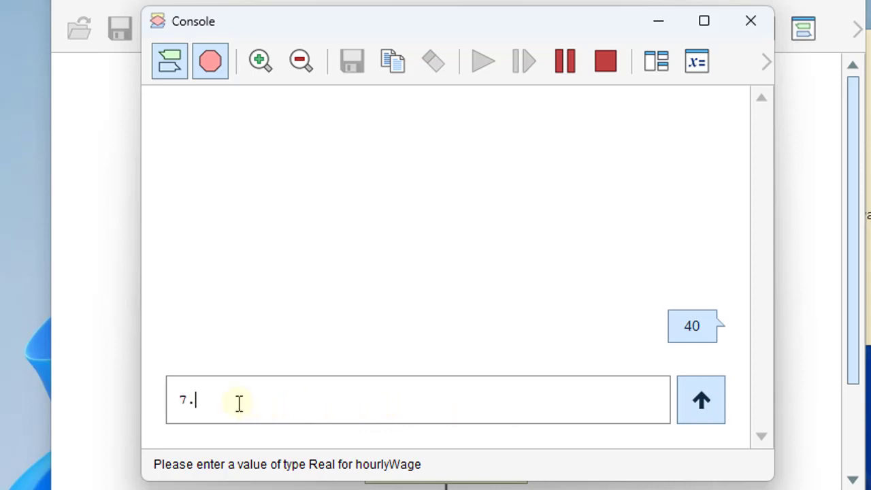
type("25")
left_click(703, 402)
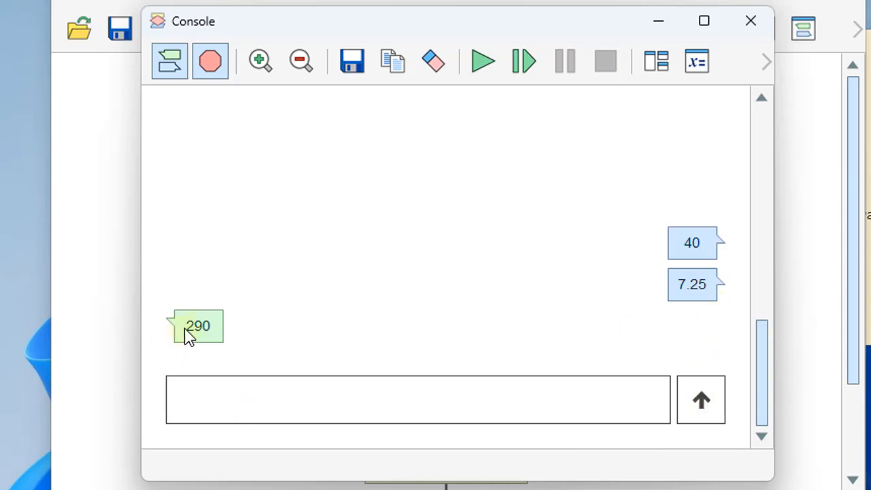
left_click(751, 23)
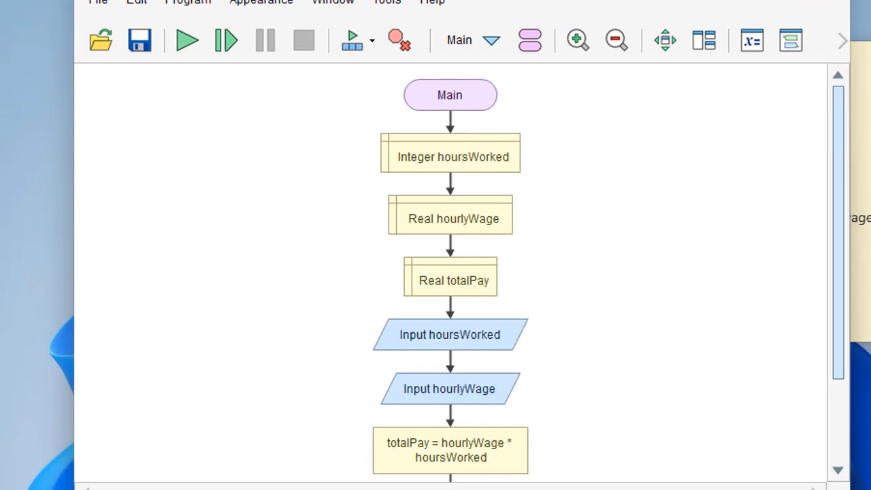
Change the output to "The total pay is " & totalPay
double_click(469, 396)
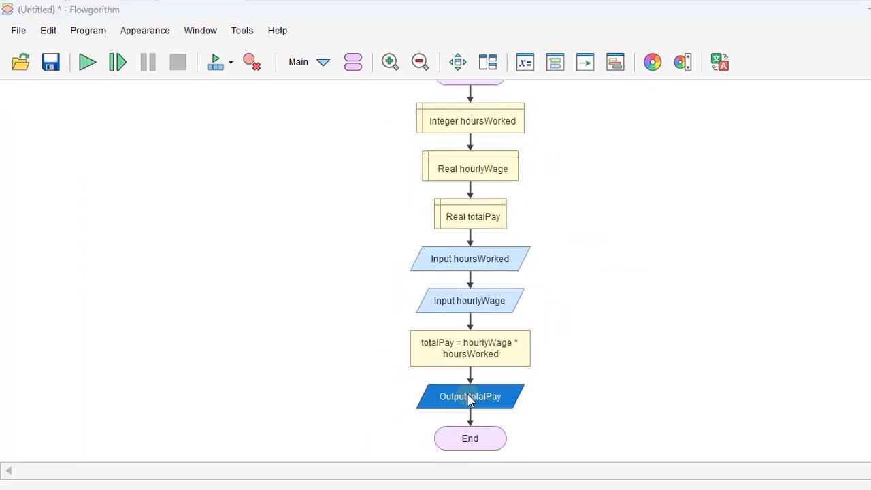
key("Home")
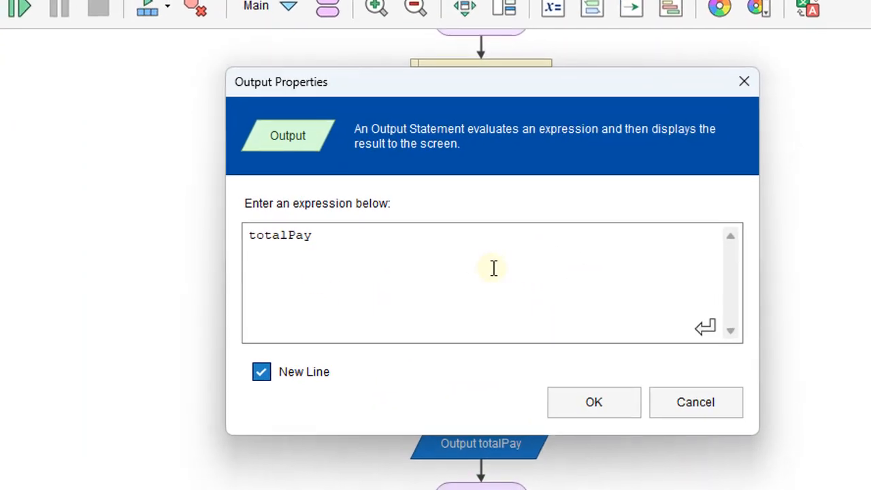
type("\"The ")
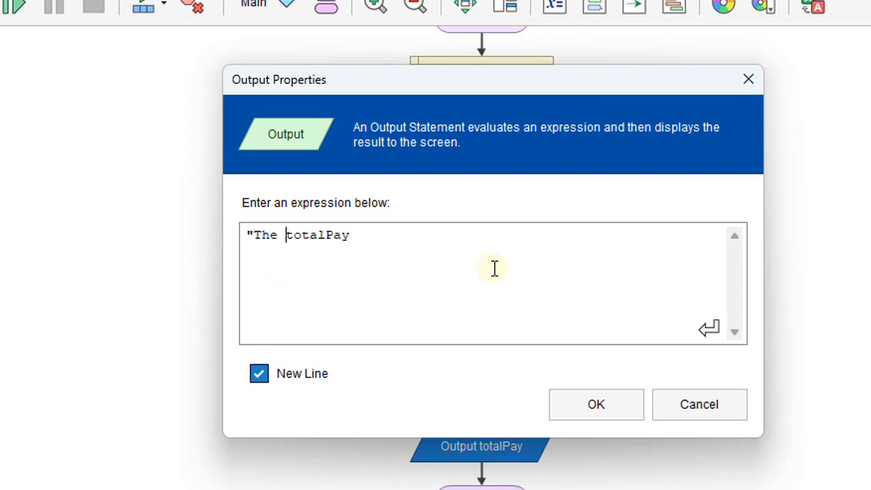
type("total pa")
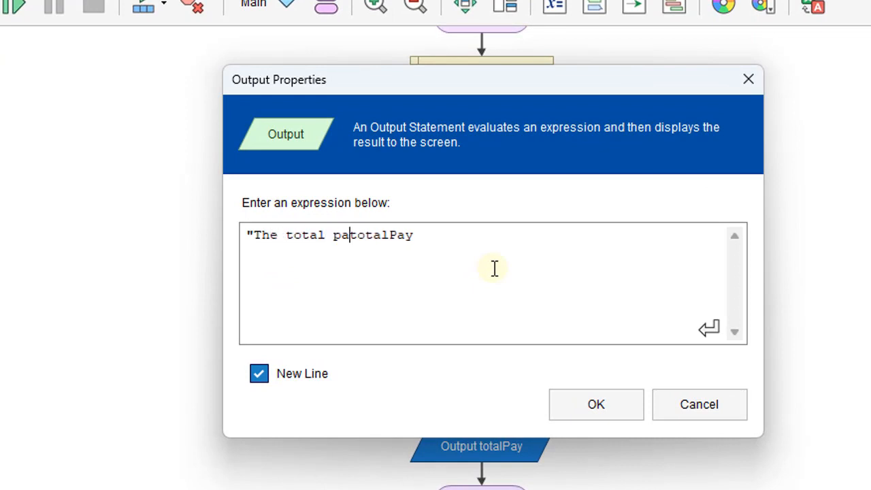
type("y is ")
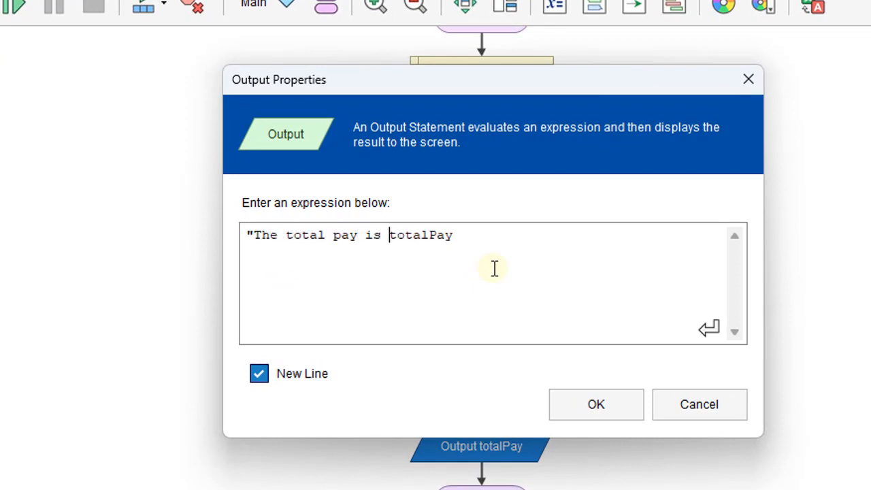
type("\" ")
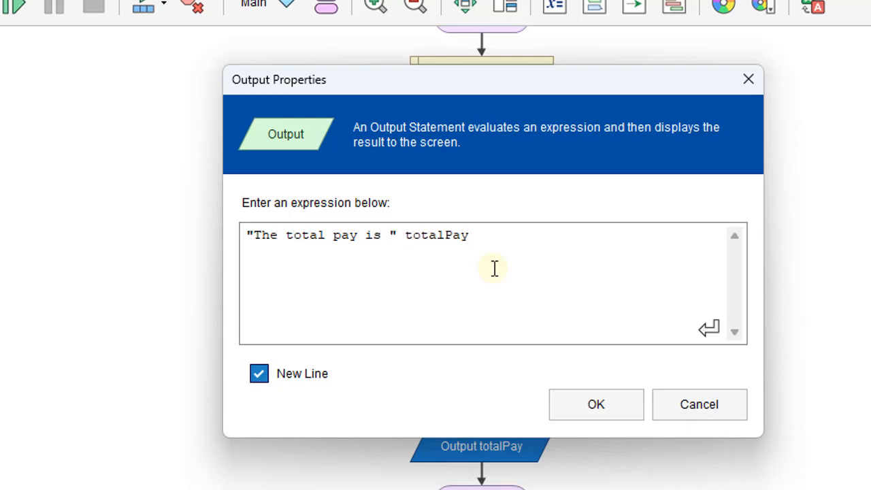
type("&")
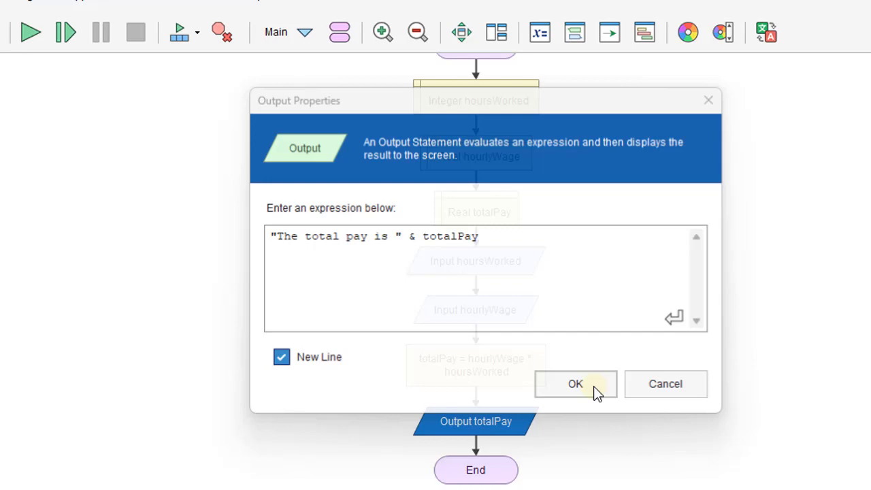
left_click(597, 405)
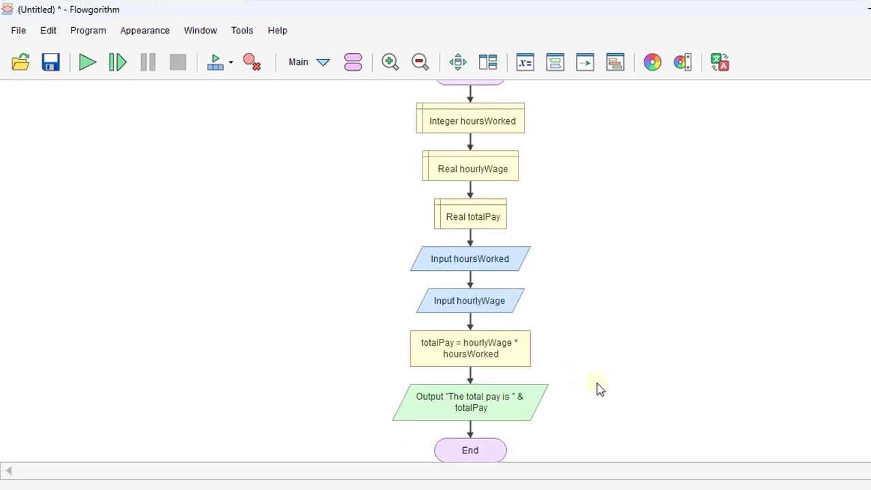
left_click(87, 63)
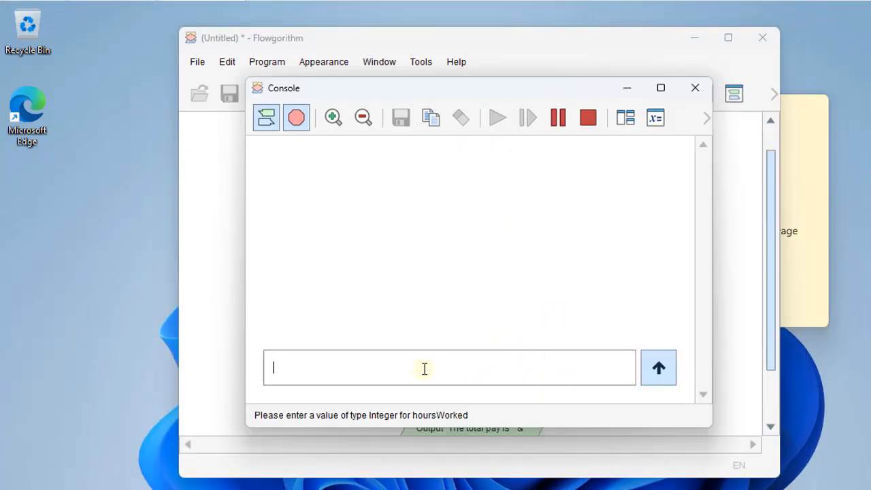
type("40")
key("Return")
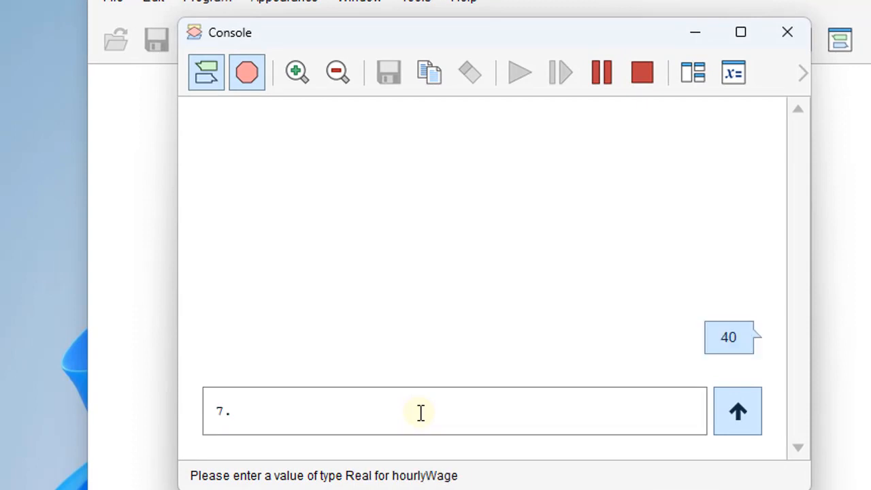
type("25")
left_click(735, 413)
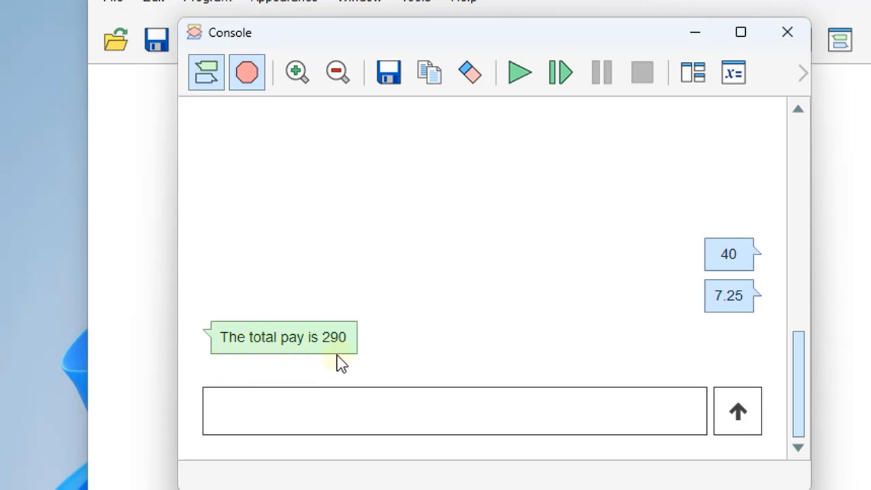
left_click(787, 42)
left_click(734, 39)
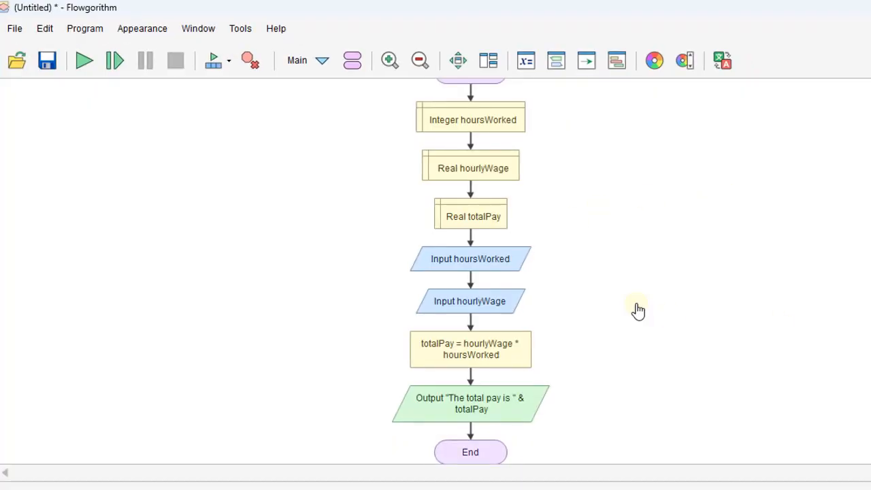
Add an Output "Enter the number of hours worked" prompt before the hoursWorked input
left_click(471, 238)
left_click(471, 245)
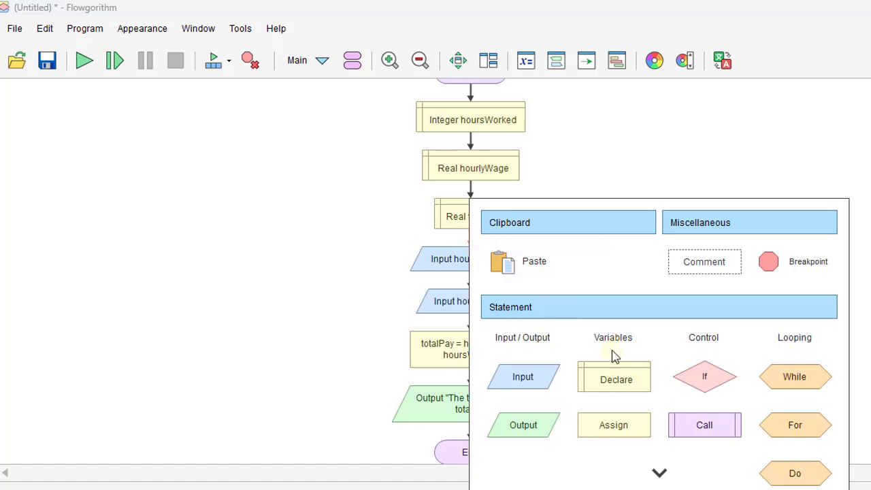
left_click(528, 427)
double_click(468, 260)
type("Enter the n")
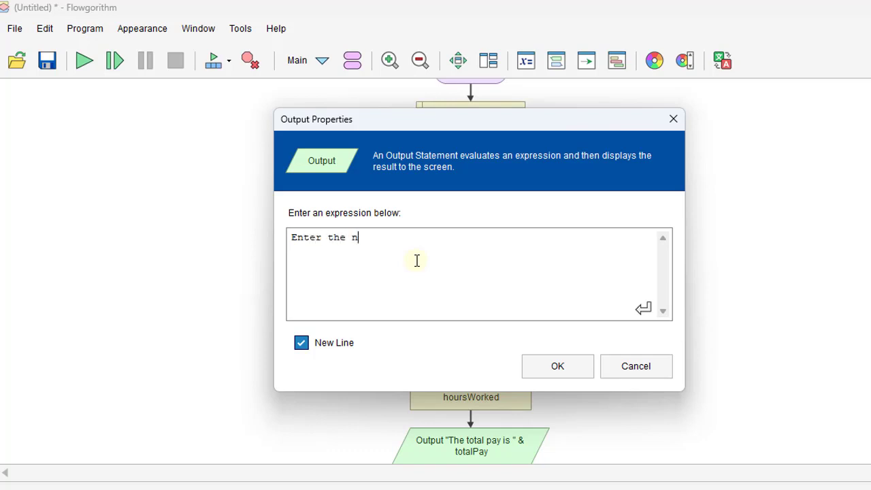
type("umber of hours wo")
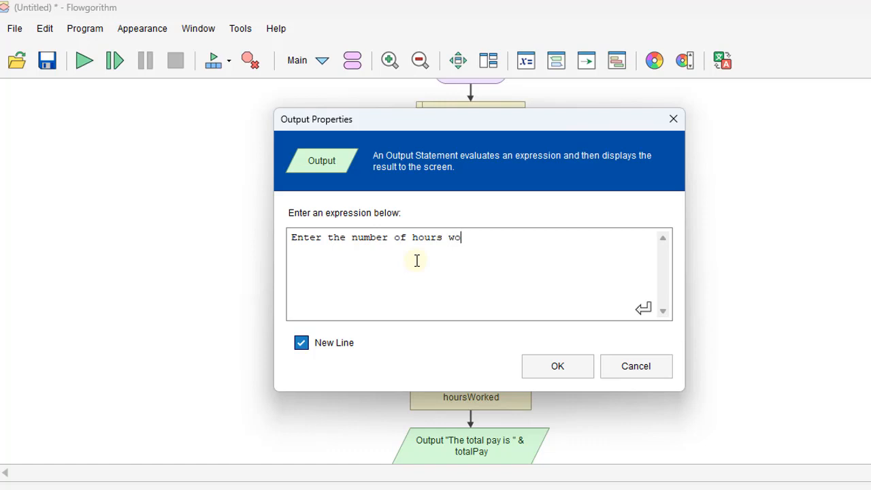
type("rked\"")
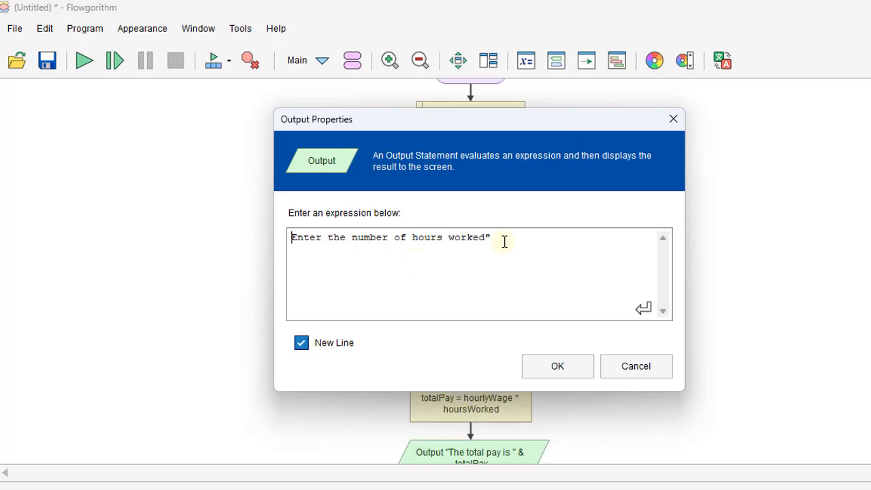
type("\"")
key("Return")
key("BackSpace")
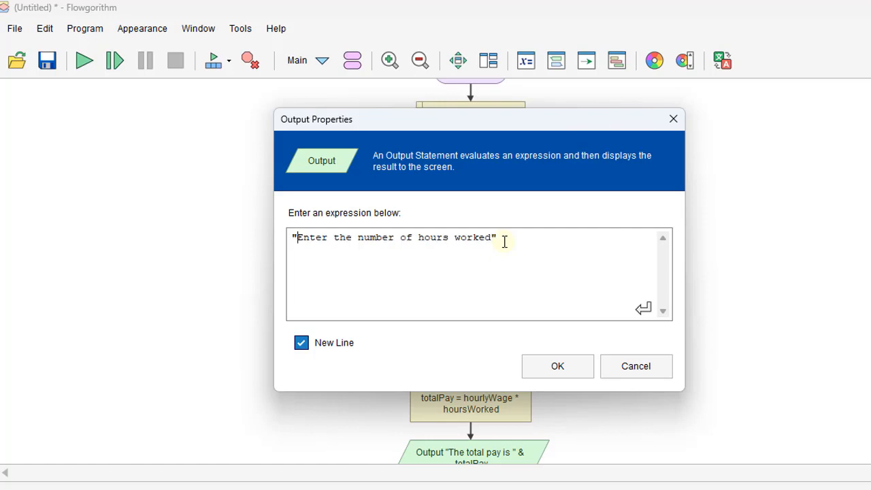
left_click(569, 368)
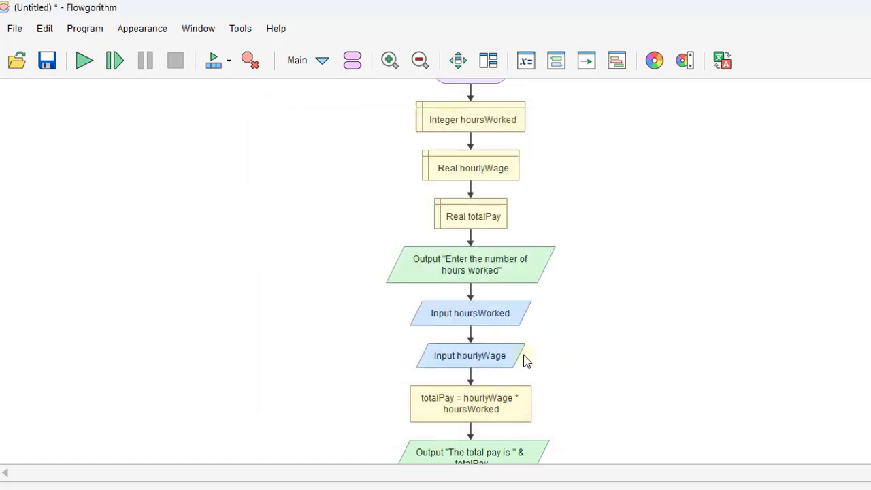
Add an Output "Enter the hourly wage" prompt before the hourlyWage input
left_click(472, 338)
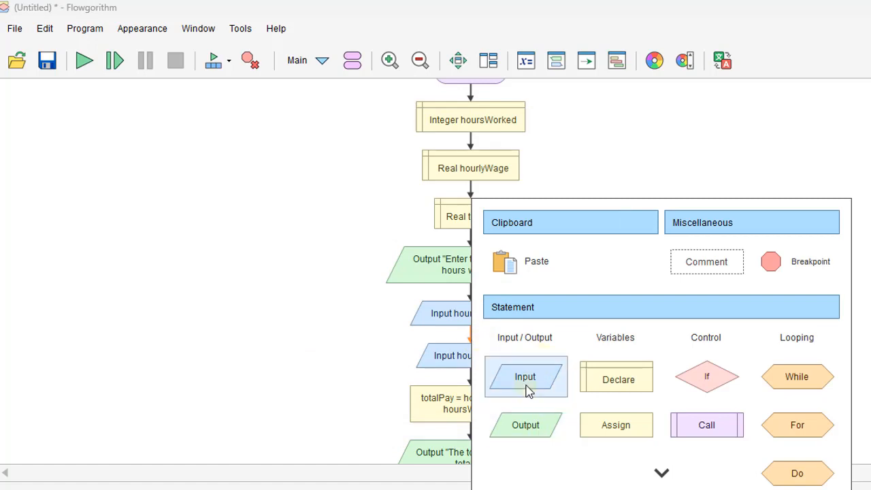
left_click(528, 425)
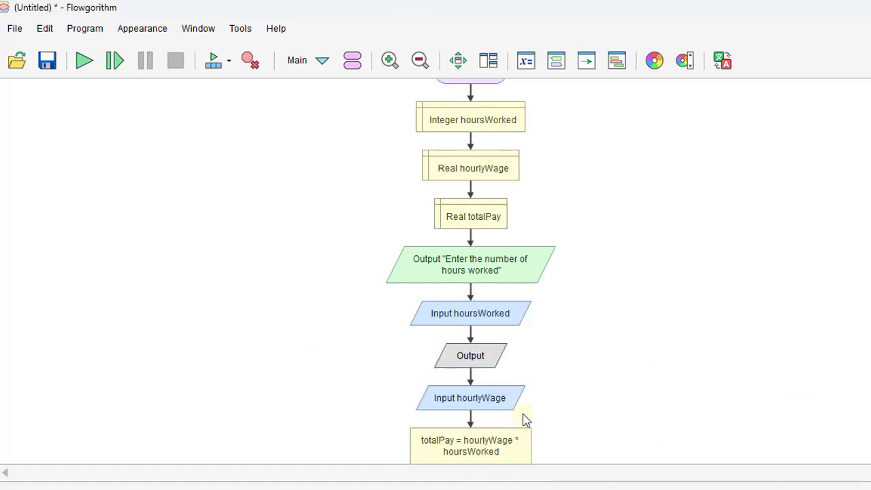
double_click(474, 362)
type("\"")
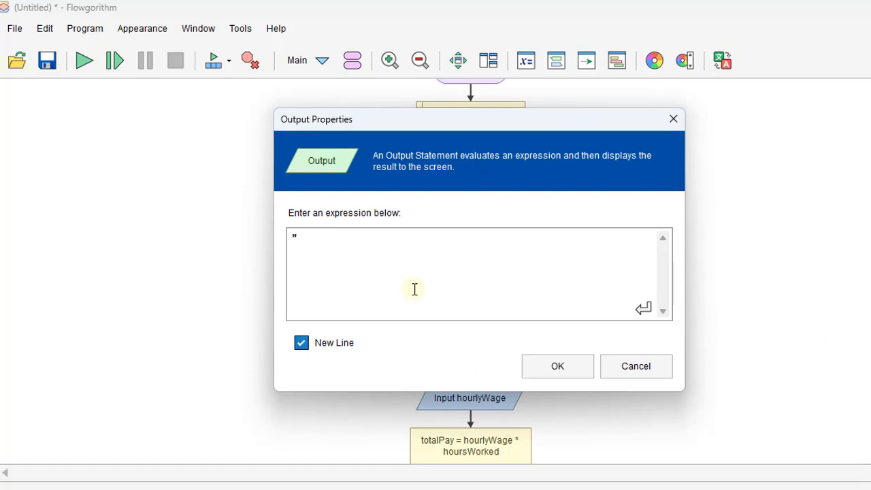
type("Enter the hourly wage")
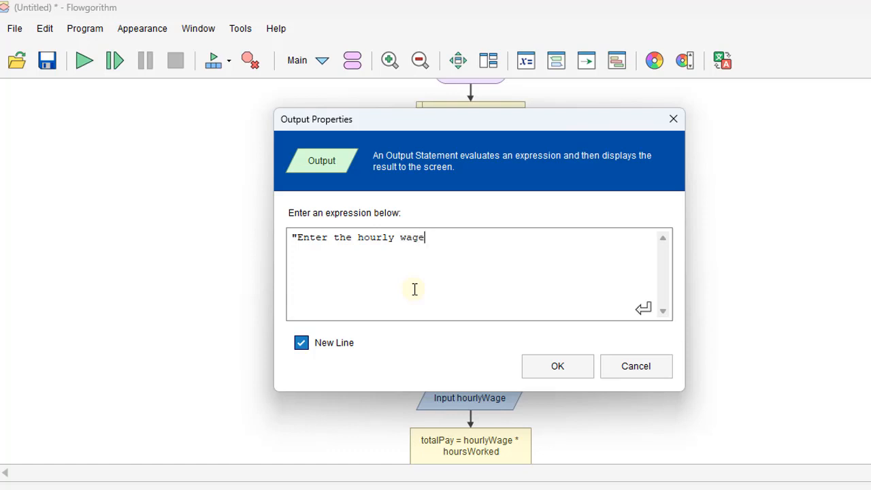
left_click(575, 373)
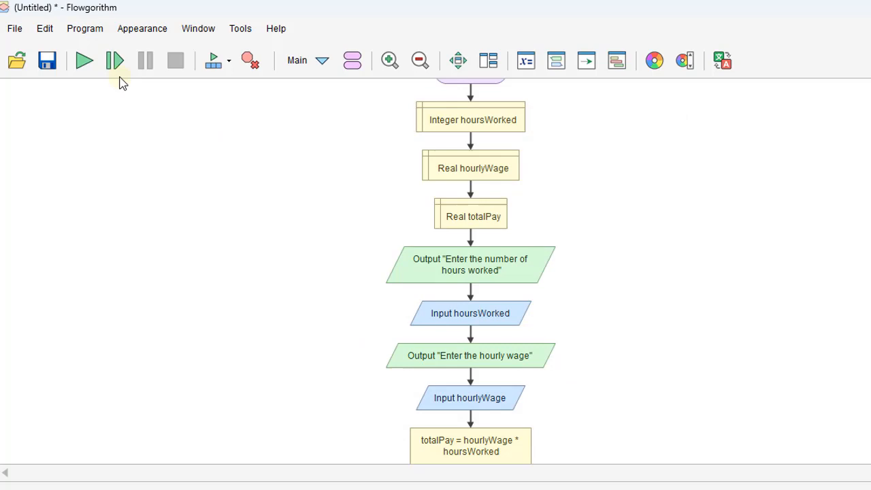
left_click(85, 61)
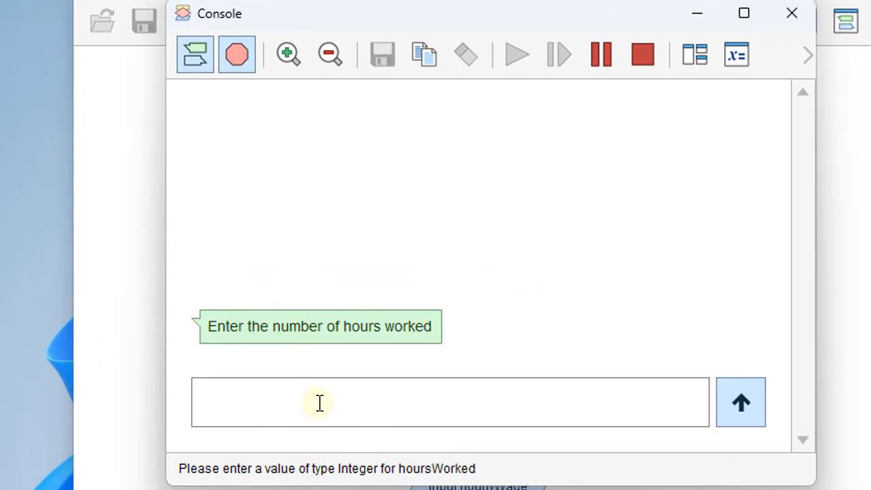
type("40")
key("Return")
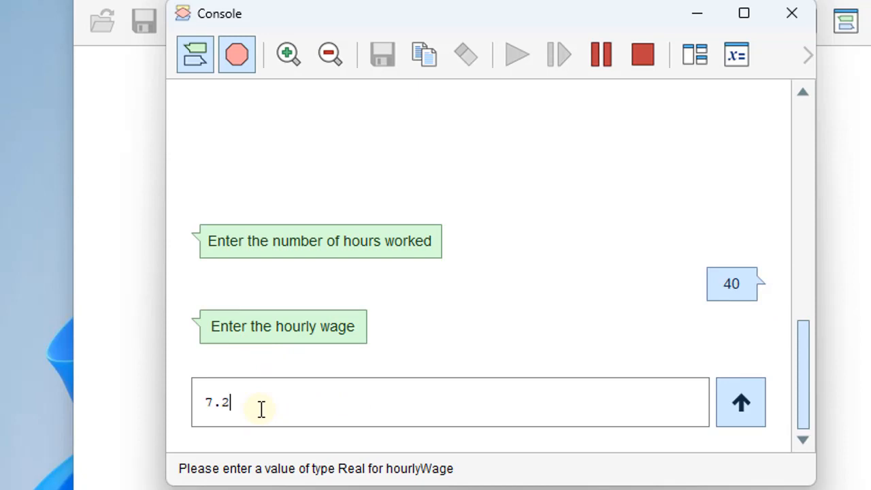
type("5")
left_click(741, 406)
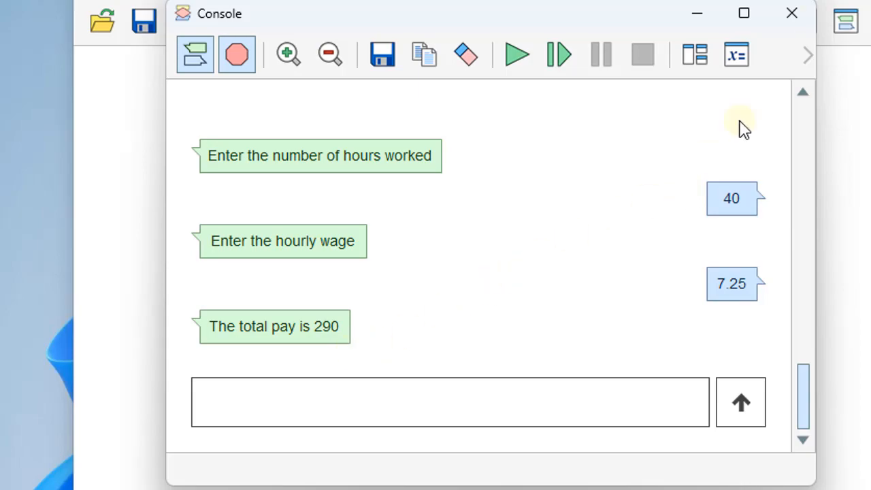
left_click(792, 14)
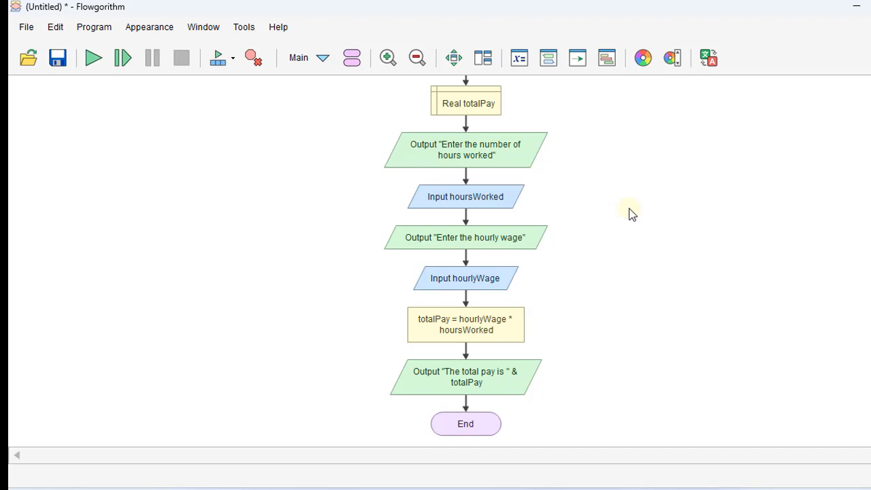
scroll(630, 213, "up", 3)
scroll(630, 213, "up", 3)
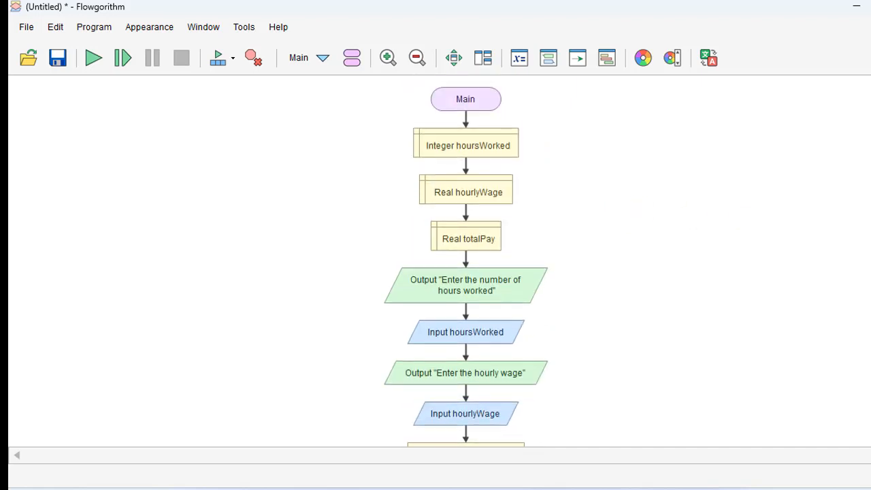
Start saving the flowchart via File > Save as weeklyWages in Documents
left_click(26, 27)
left_click(380, 173)
type("weeklyWage")
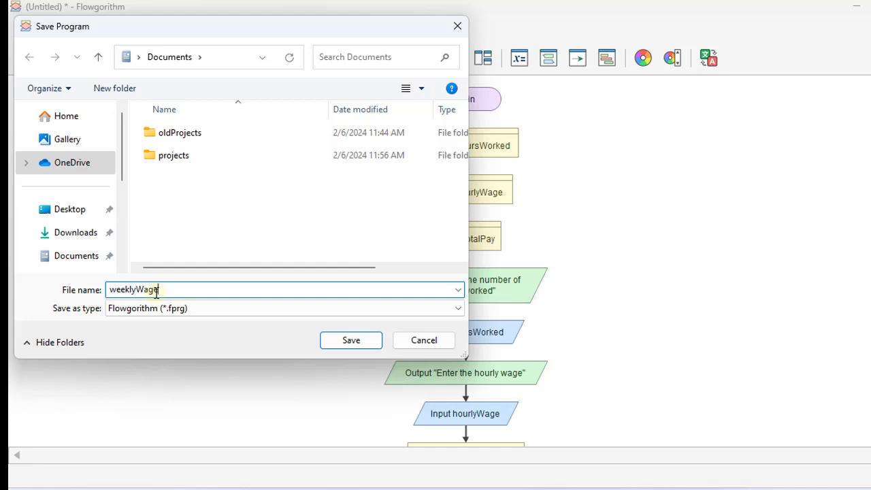
type("s")
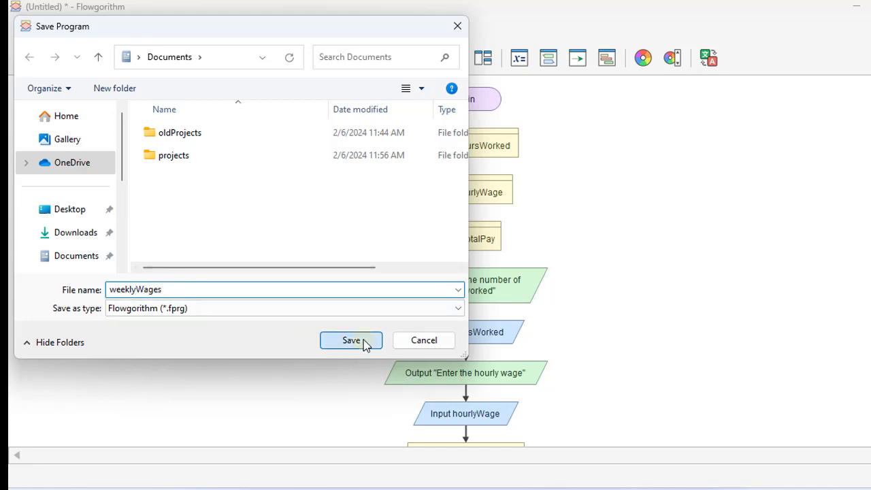